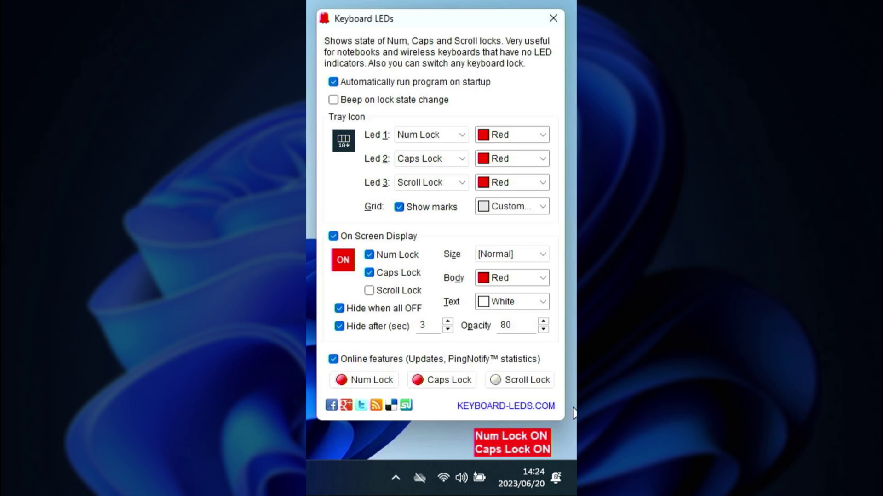
Step: Close the Keyboard LEDs lock-indicator settings window
click(555, 15)
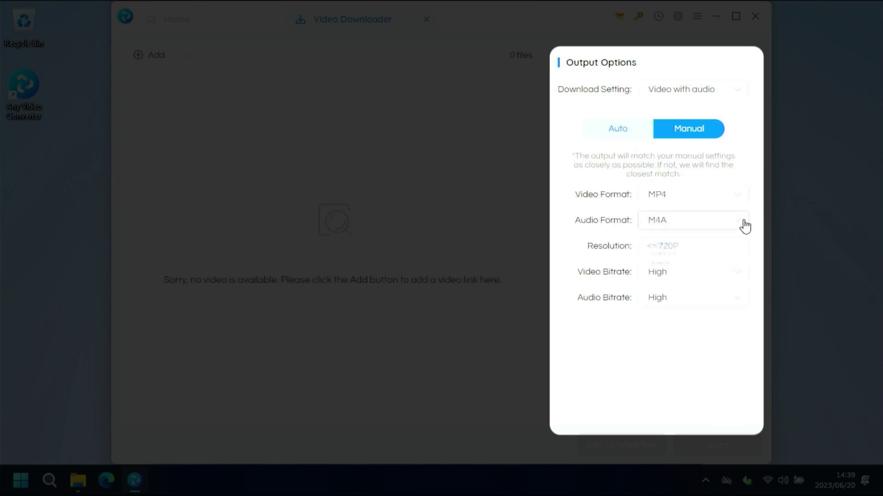
Step: Show the Resolution dropdown choices under Video Downloader's Manual output options
click(743, 251)
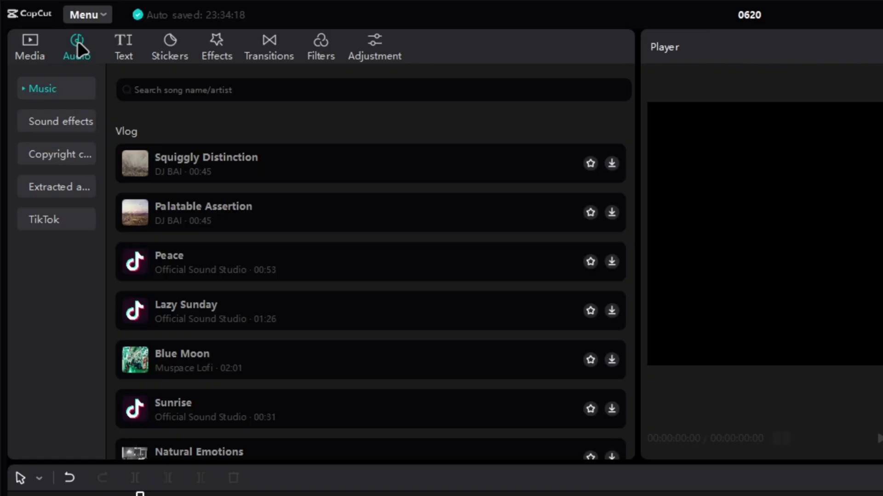
Step: Browse CapCut's Audio and Sound effects libraries, ending on the Filters collection
click(31, 93)
click(72, 124)
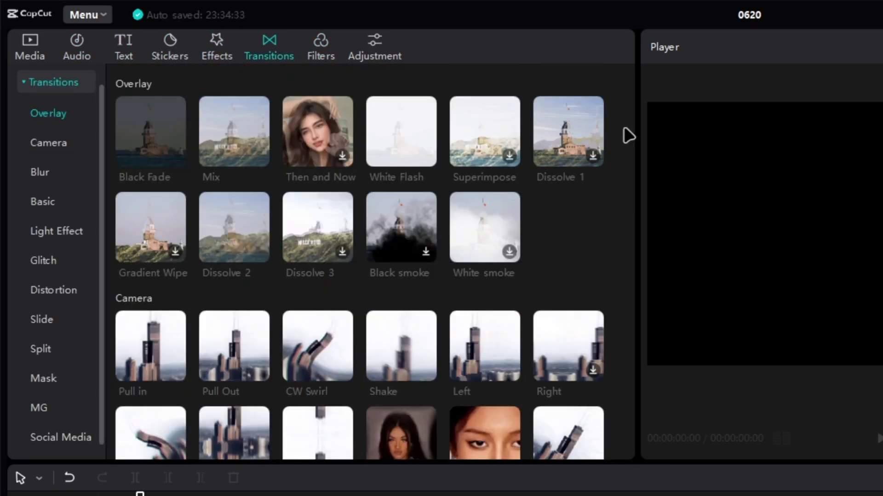
drag(629, 135, 627, 132)
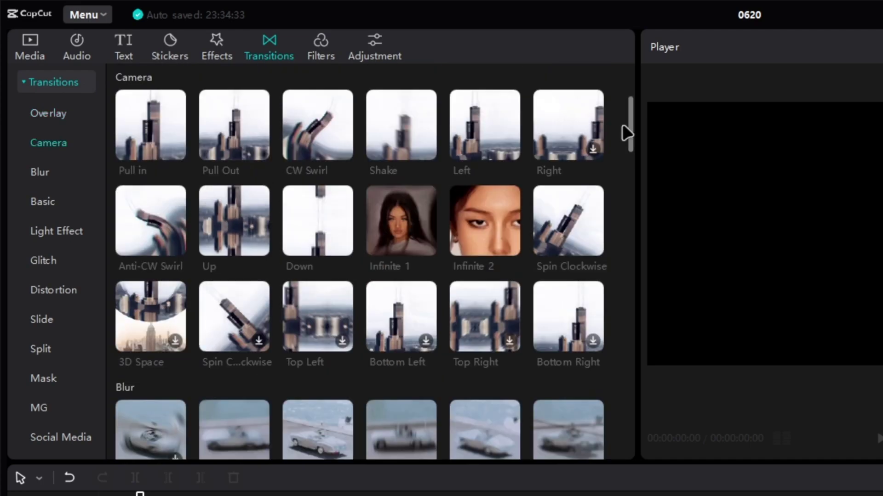
scroll(627, 132, down, 3)
scroll(627, 133, down, 3)
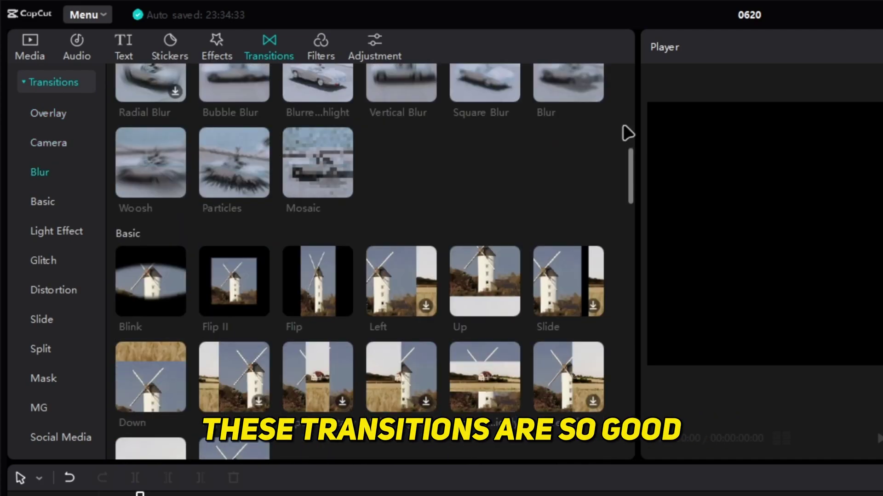
scroll(627, 133, down, 2)
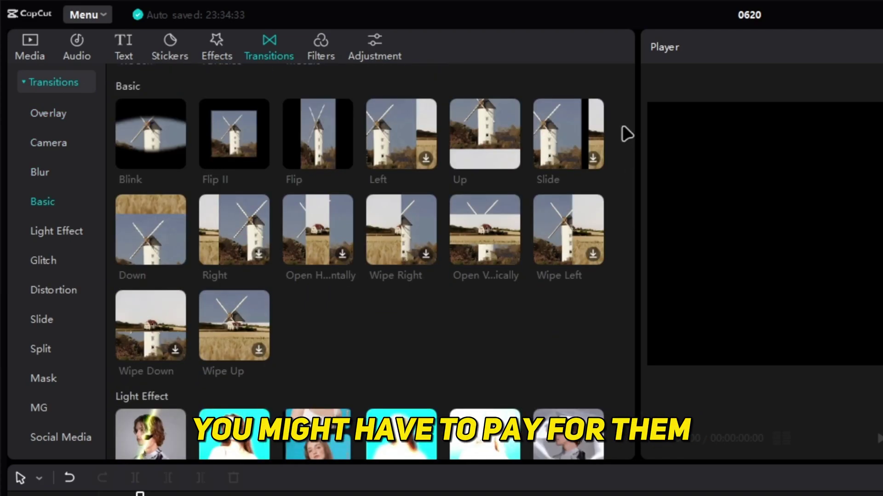
click(321, 47)
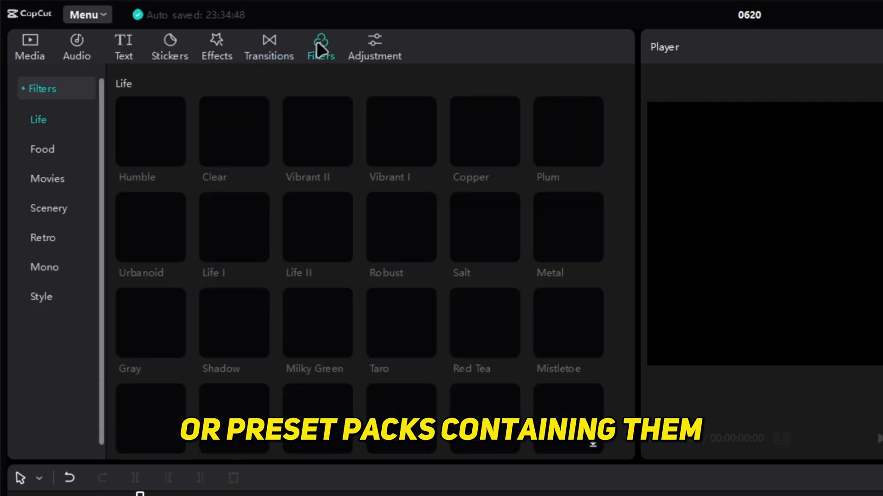
scroll(621, 121, down, 3)
scroll(622, 121, down, 3)
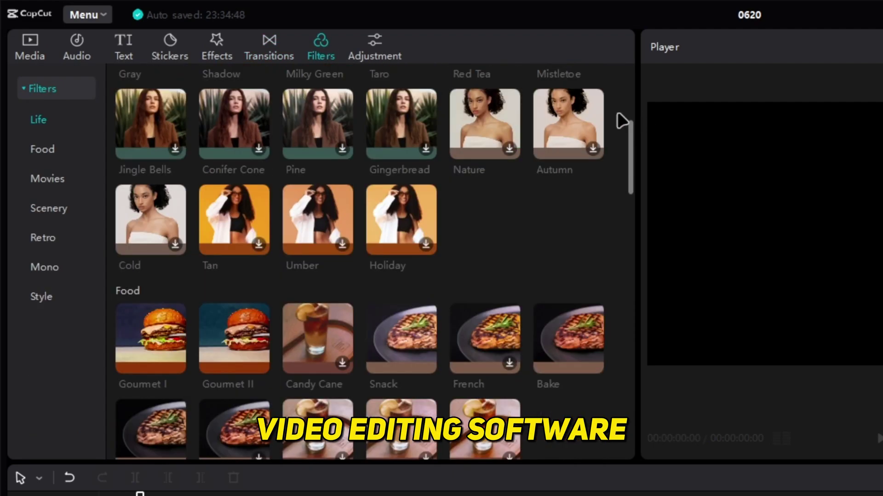
scroll(621, 121, down, 2)
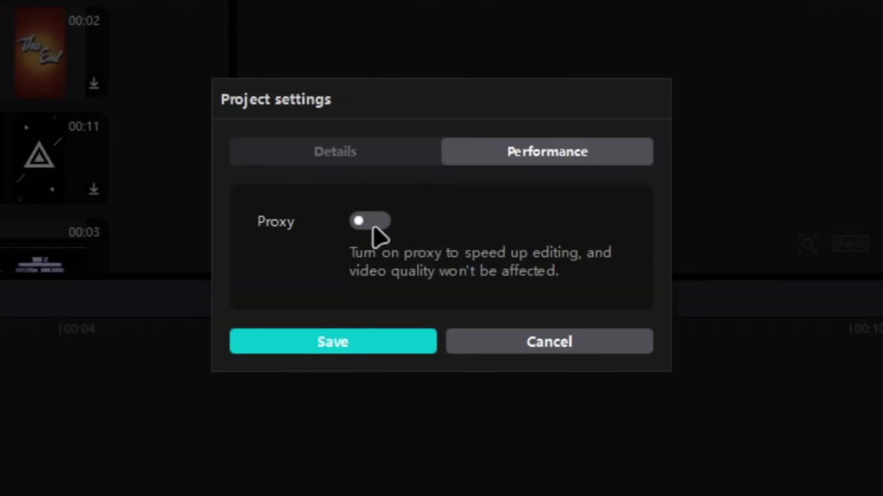
Step: Set the proxy resolution to 720P and keep the export resolution at 4K
click(583, 248)
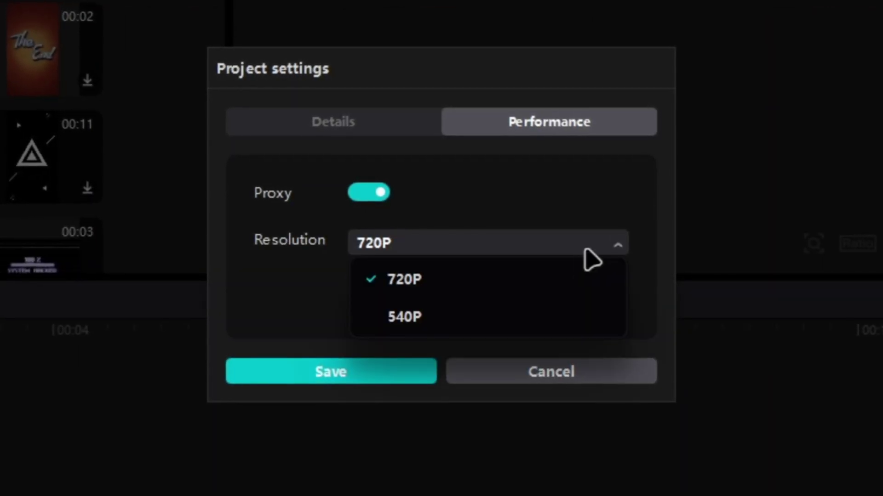
click(610, 257)
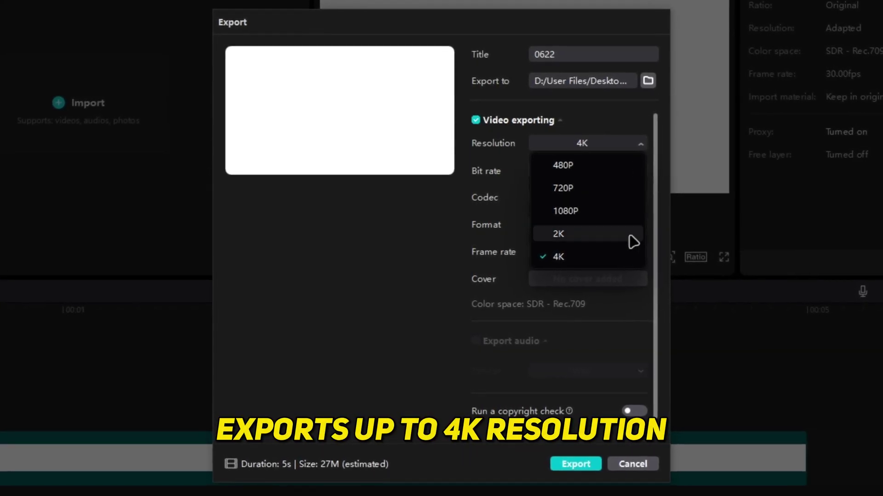
click(639, 270)
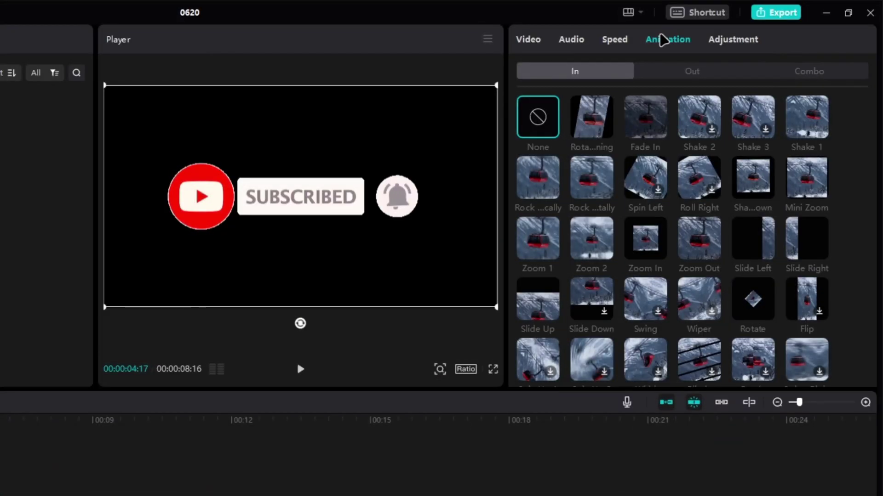
click(730, 39)
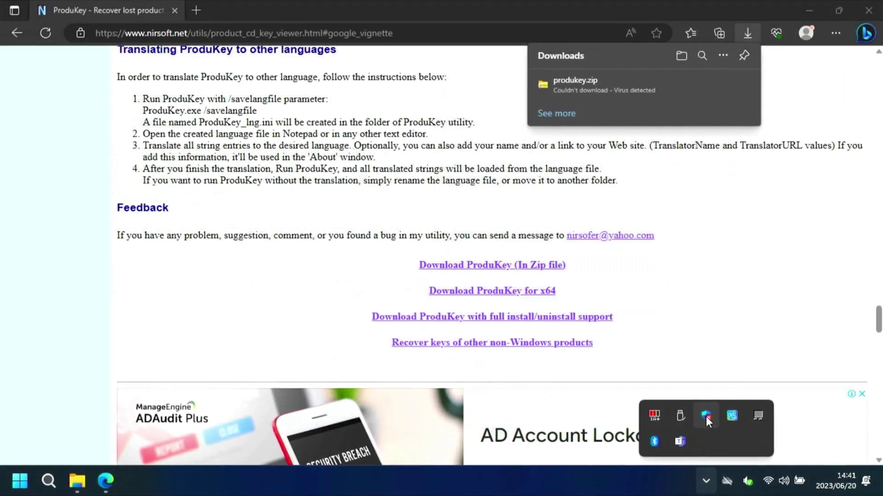
Step: Bring up Windows Security from its system tray icon
click(705, 416)
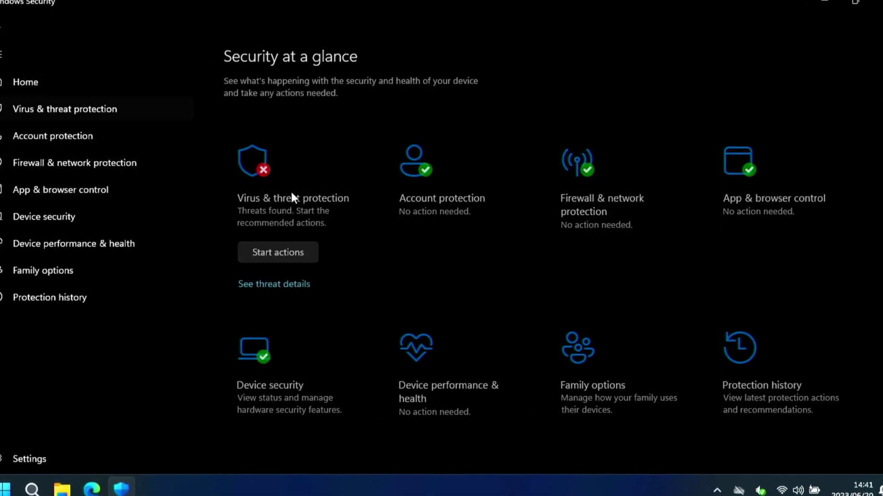
Step: Mark the flagged threat as Allow on device under Virus & threat protection
click(292, 192)
click(374, 208)
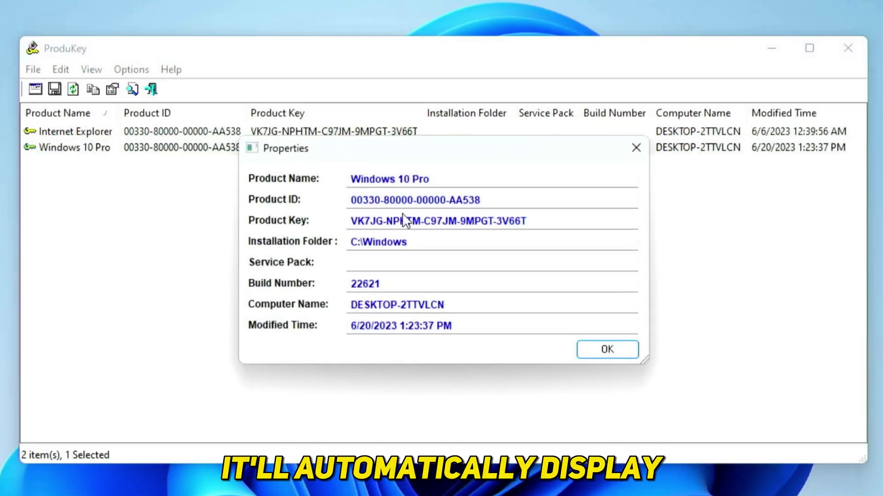
Step: Close Properties, save the selected key details as 'Win Key', and open that file
click(624, 349)
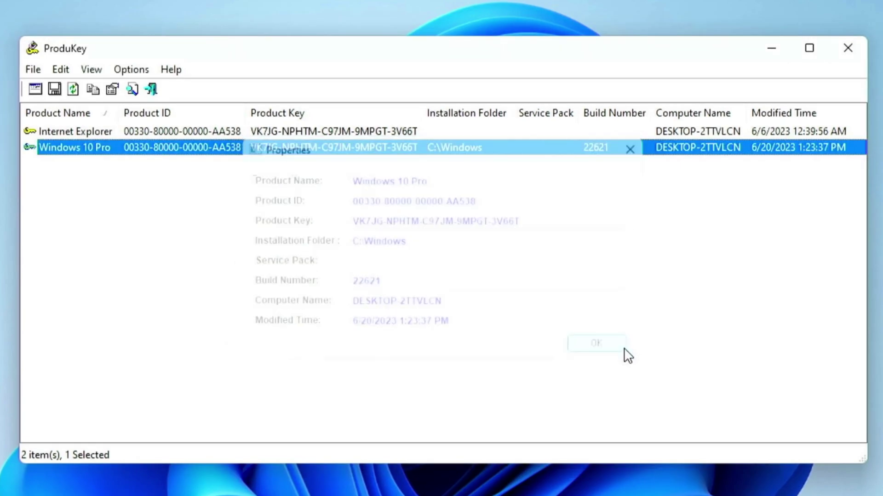
click(165, 283)
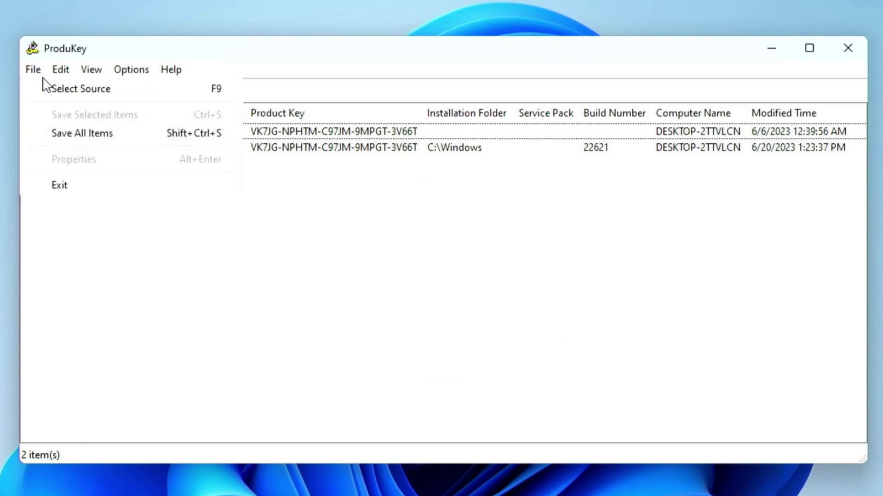
click(51, 92)
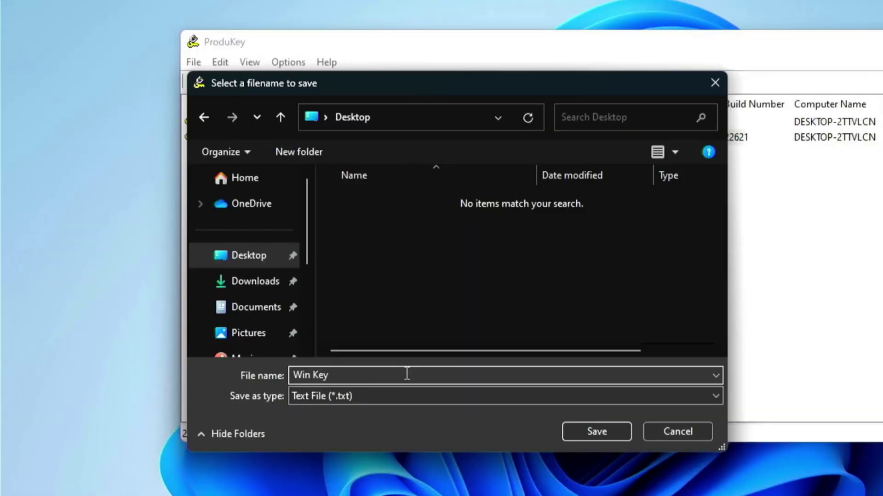
key(Return)
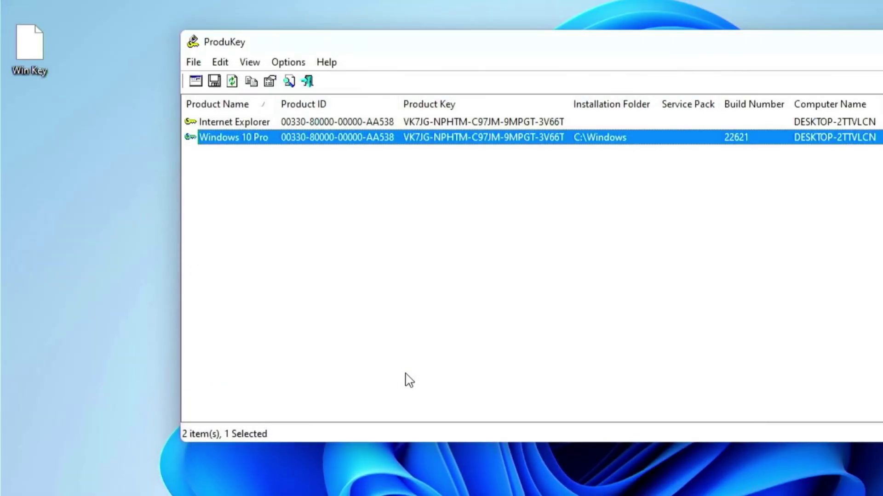
double_click(31, 55)
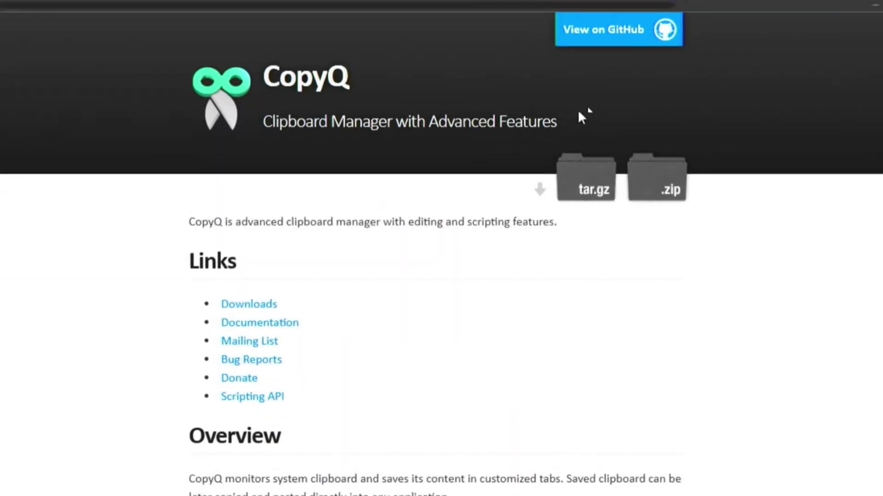
Step: Copy the 'Clipboard Manager with Advanced Features' tagline, overview paragraph and Features list
drag(556, 119, 283, 123)
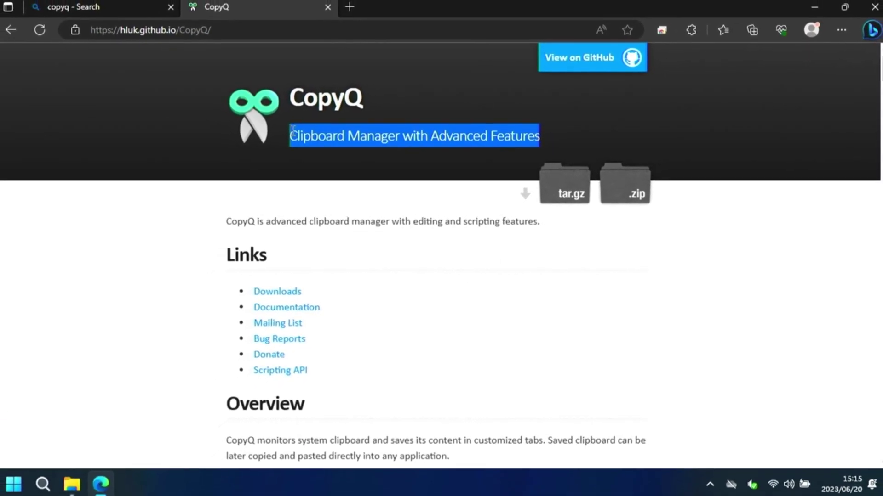
right_click(512, 136)
click(547, 150)
scroll(548, 152, down, 5)
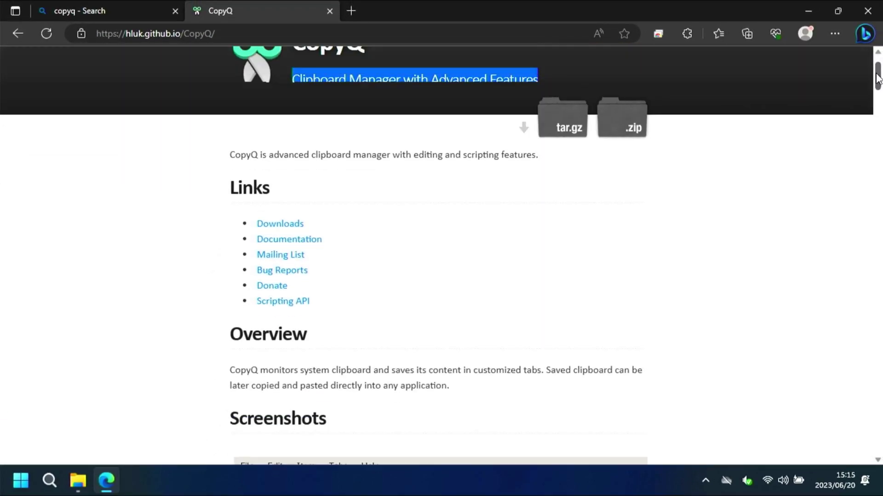
drag(230, 167, 411, 200)
right_click(437, 176)
click(476, 188)
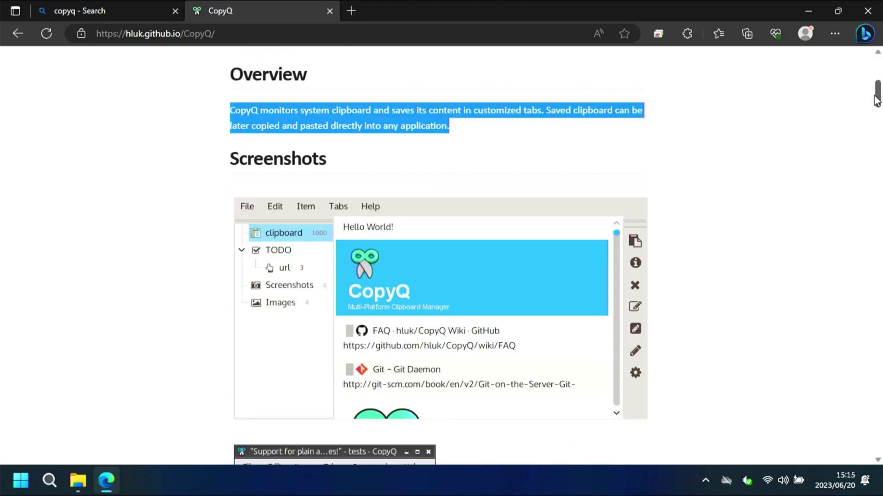
scroll(441, 276, down, 10)
right_click(309, 353)
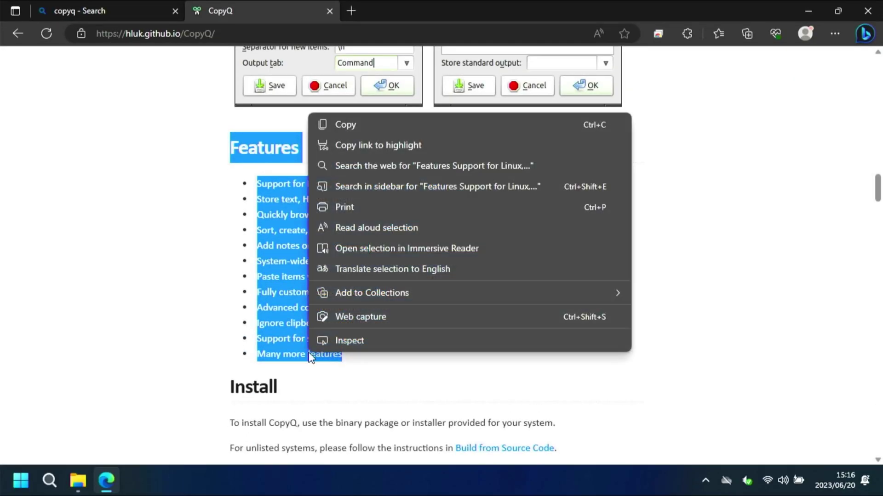
click(336, 126)
click(704, 480)
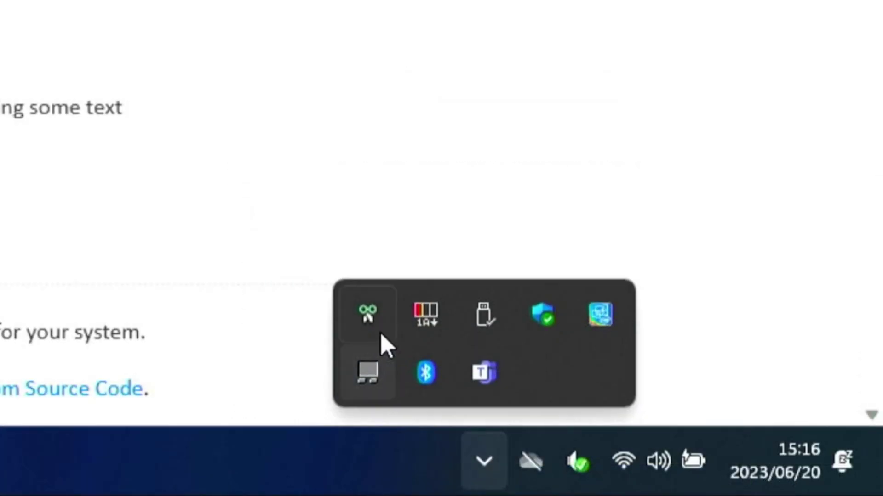
Step: Delete the last six lines from the Features clipboard entry and save it
click(373, 319)
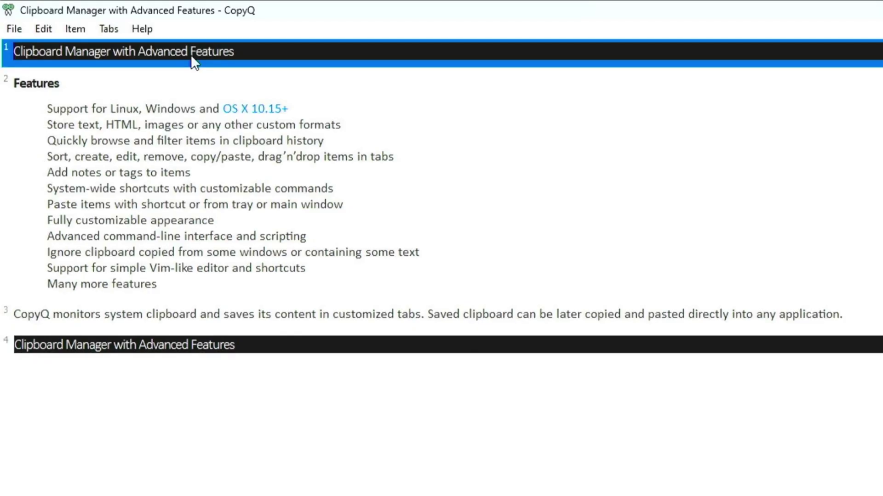
click(165, 80)
right_click(130, 130)
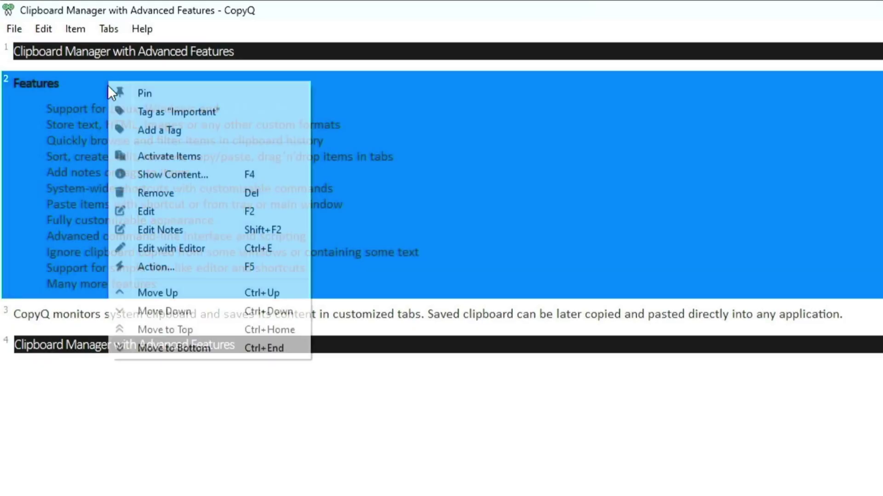
click(148, 212)
drag(148, 283, 72, 232)
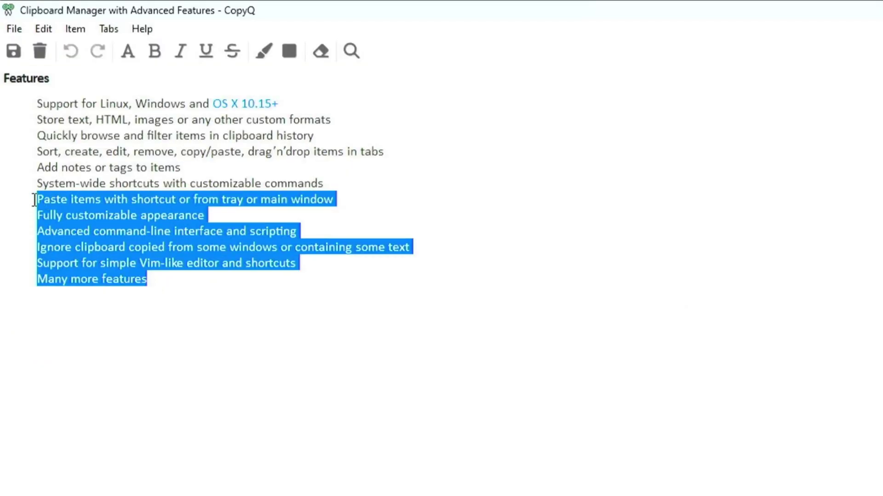
key(Delete)
click(14, 53)
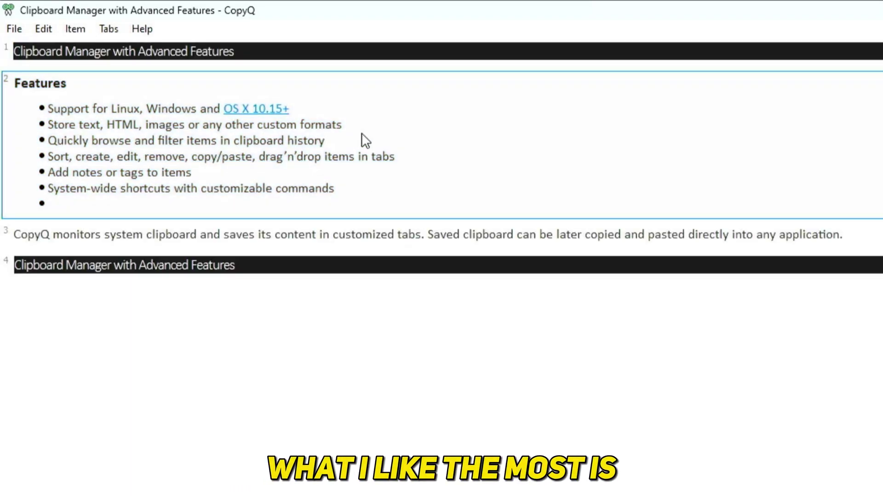
Step: Create a new CopyQ tab named IMPORTANT NOTES
click(110, 29)
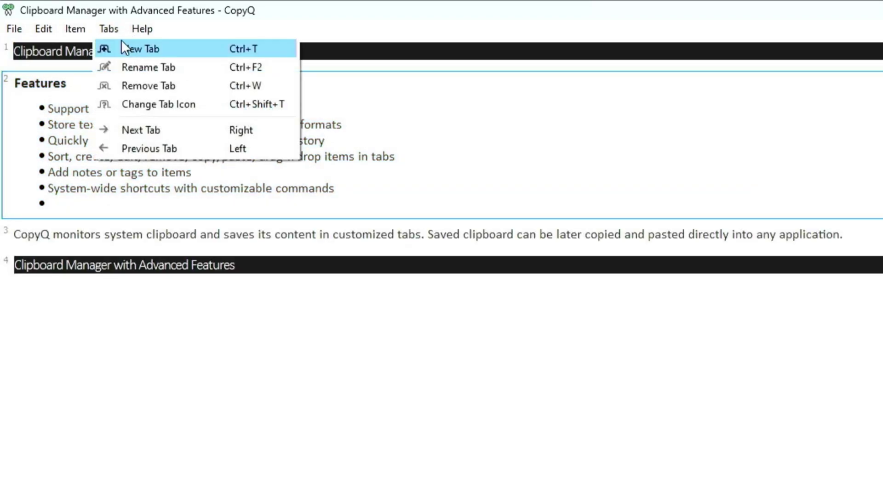
click(140, 49)
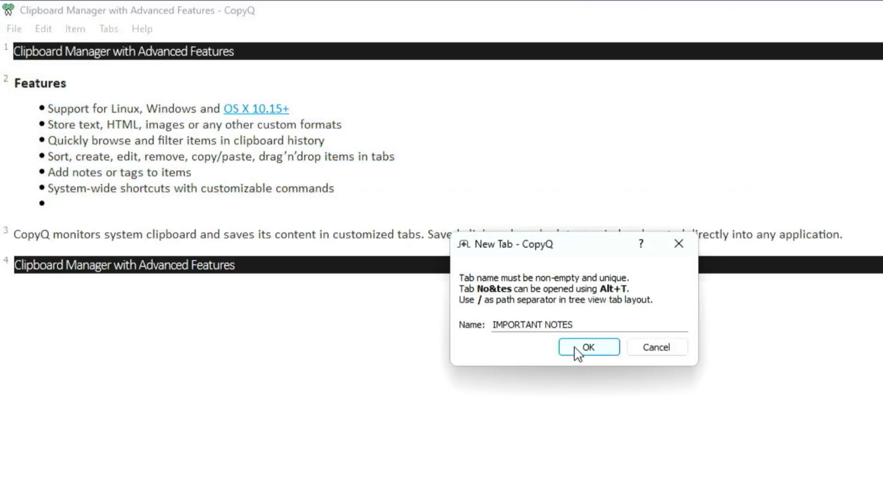
click(588, 348)
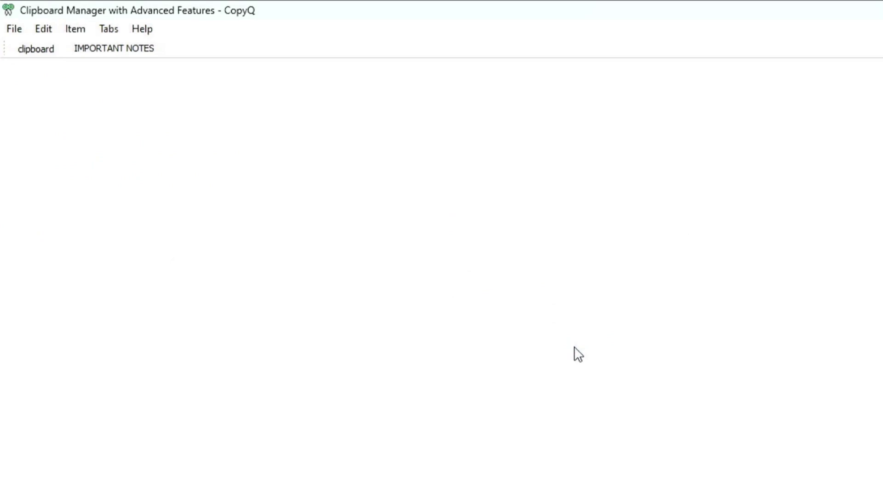
Step: Drag the Features and CopyQ description items into IMPORTANT NOTES and view them
click(35, 48)
drag(88, 118, 111, 82)
drag(100, 52, 104, 49)
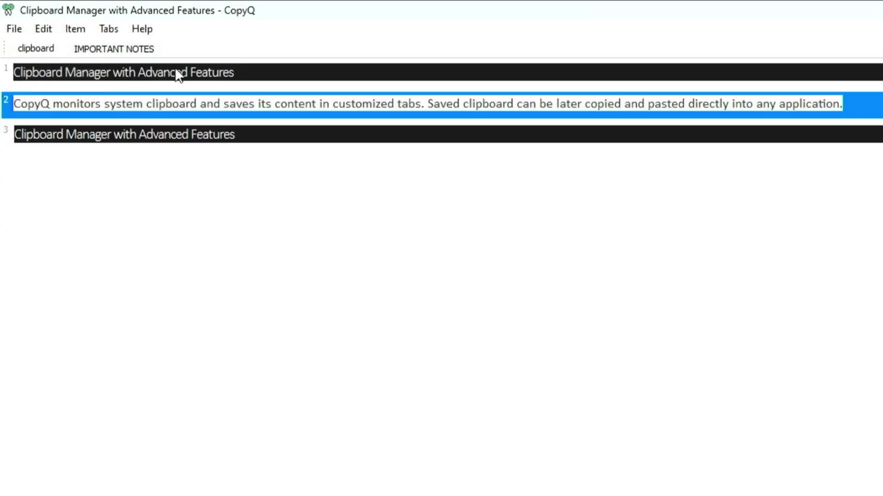
click(138, 160)
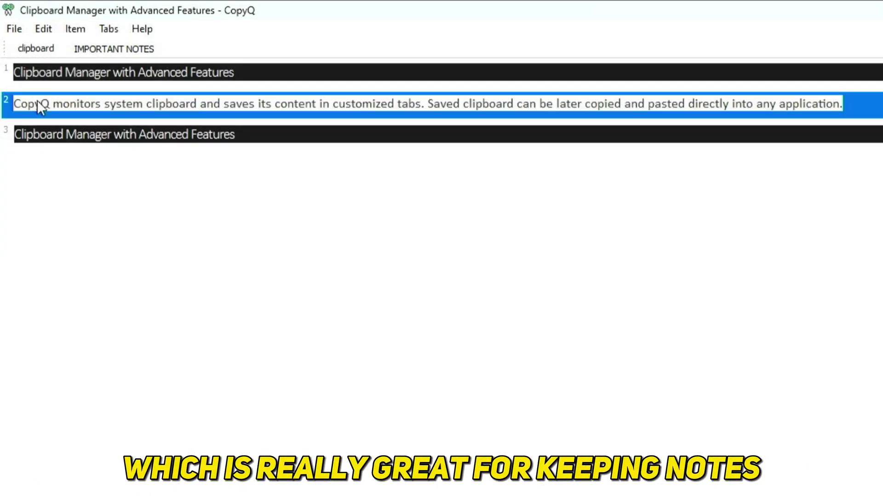
drag(36, 104, 95, 50)
click(113, 50)
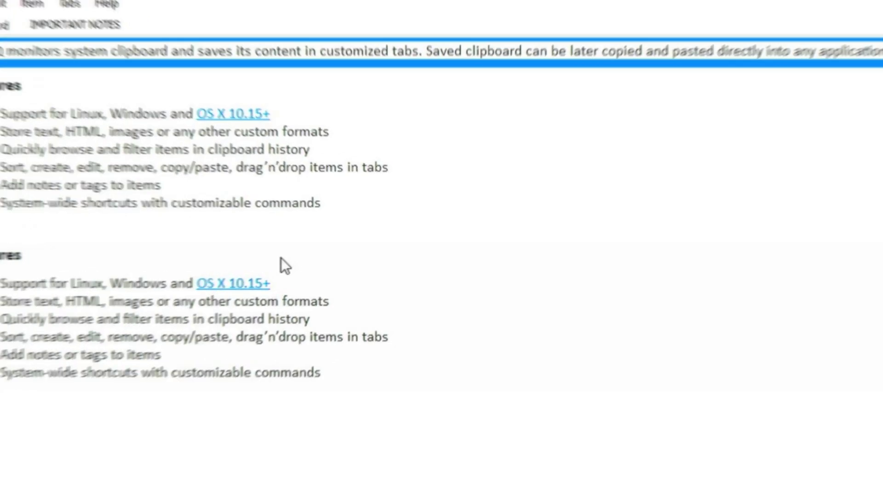
Step: Show CopyQ's main window with the saved notes via its hidden-tray scissors icon
click(485, 460)
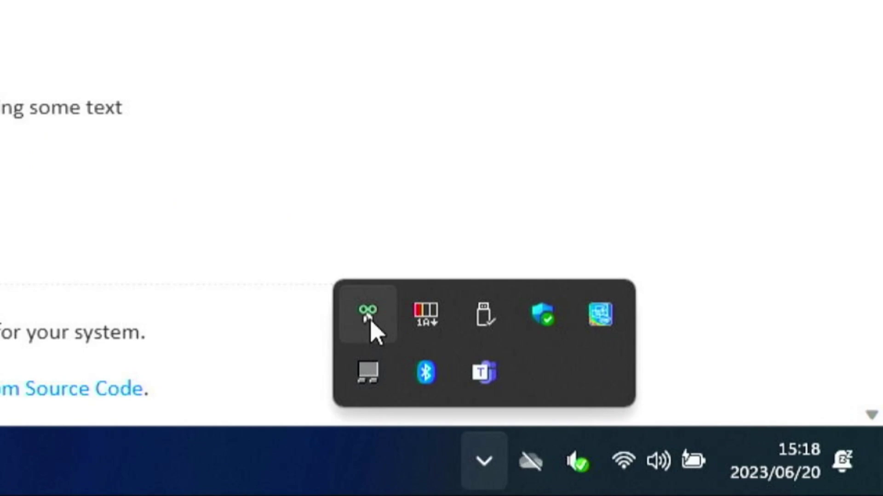
click(497, 460)
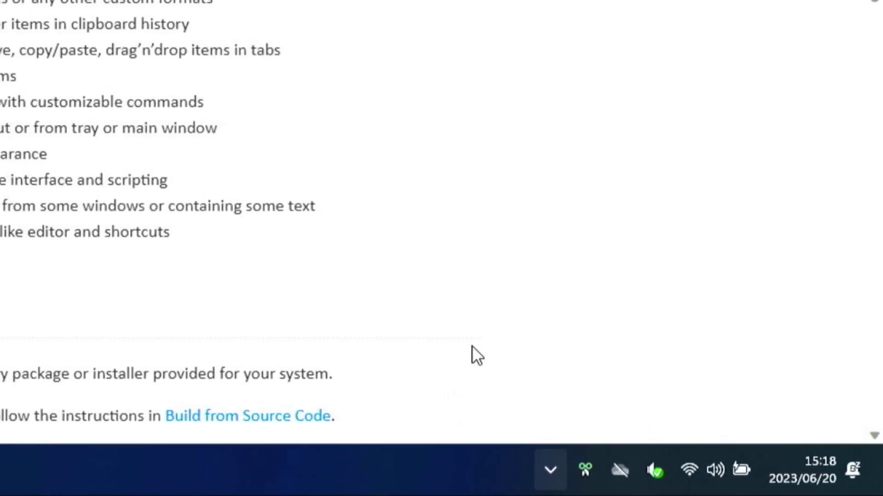
click(616, 472)
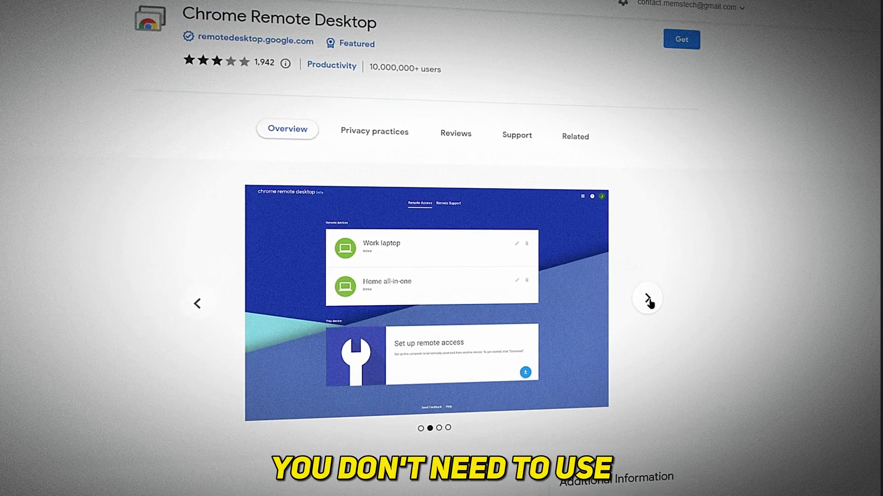
Step: Browse to the next screenshot in the Chrome Remote Desktop store listing
click(653, 307)
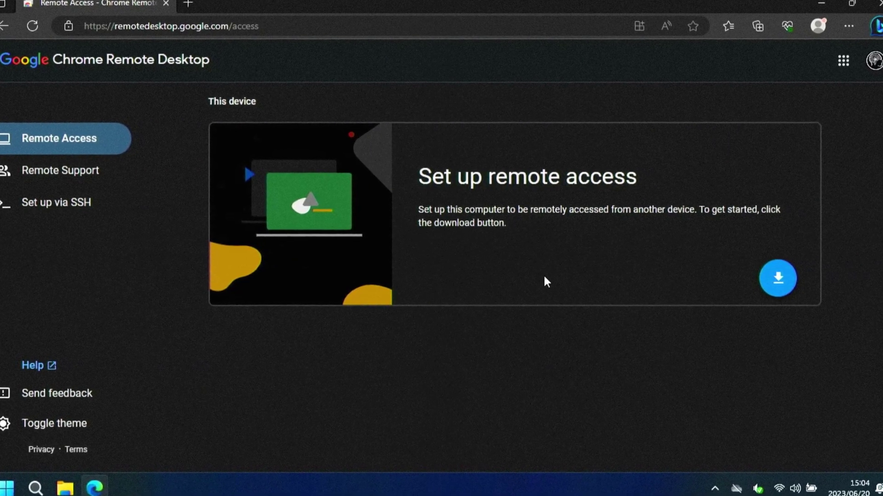
Step: Install the Chrome Remote Desktop host extension, name the computer My Laptop, and enter its PIN
click(795, 284)
click(826, 127)
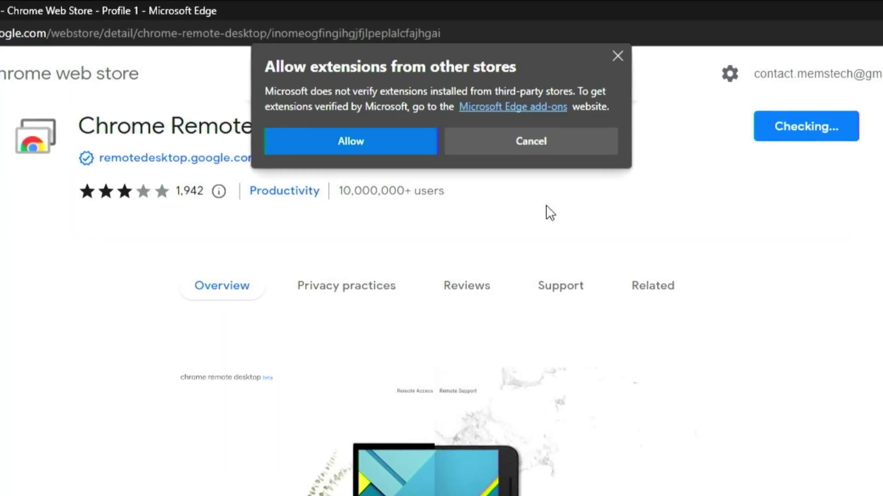
click(366, 143)
click(469, 189)
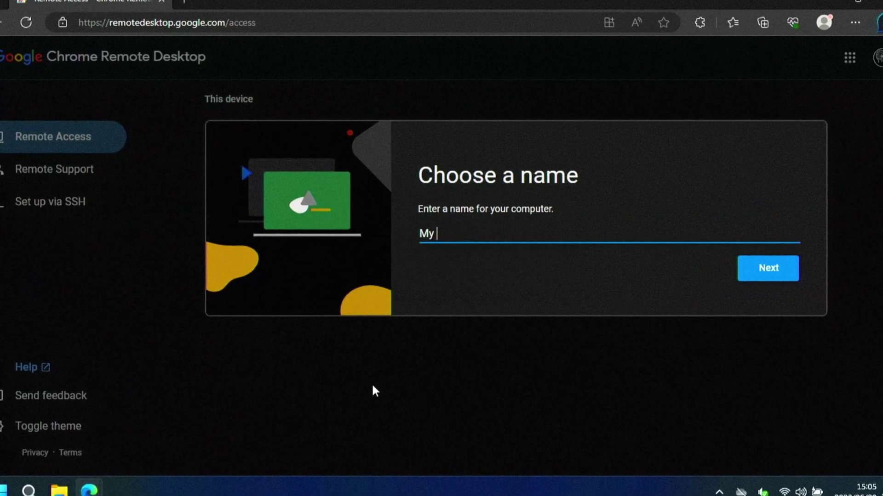
text(Laptop)
key(Return)
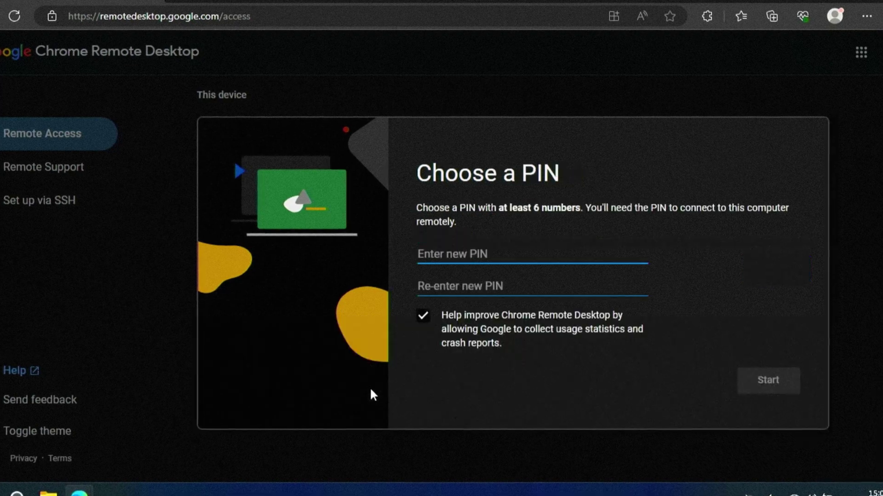
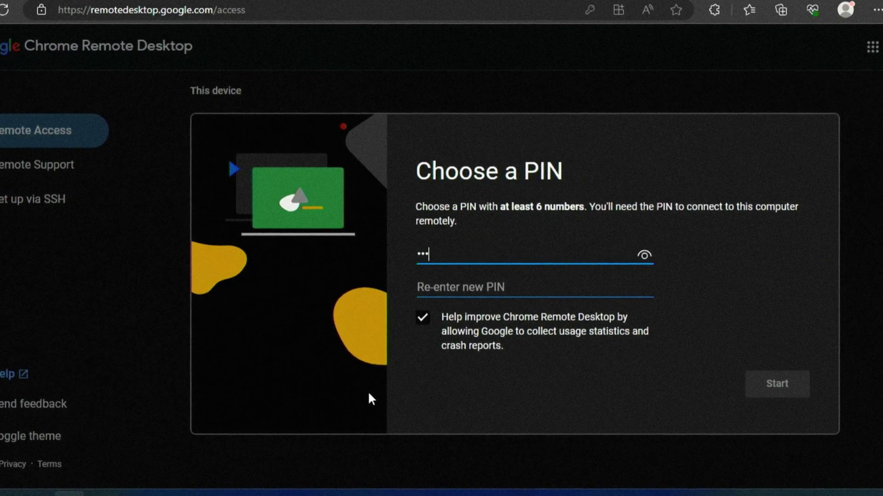
key(Tab)
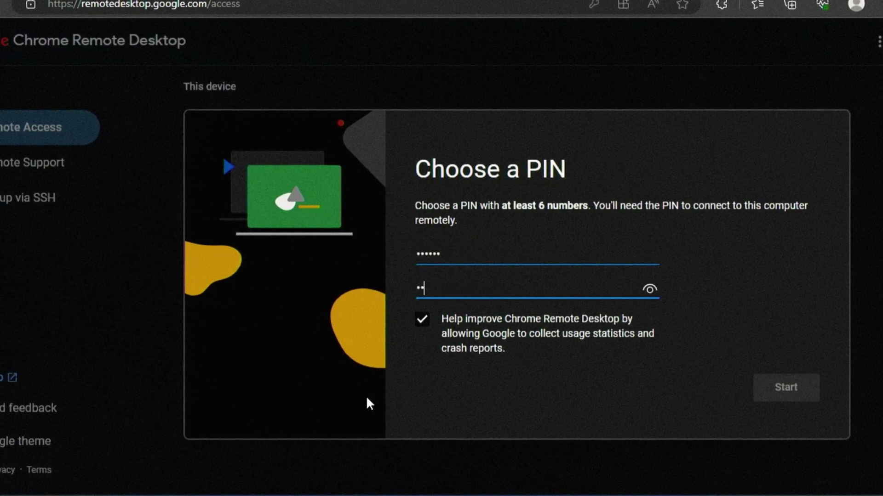
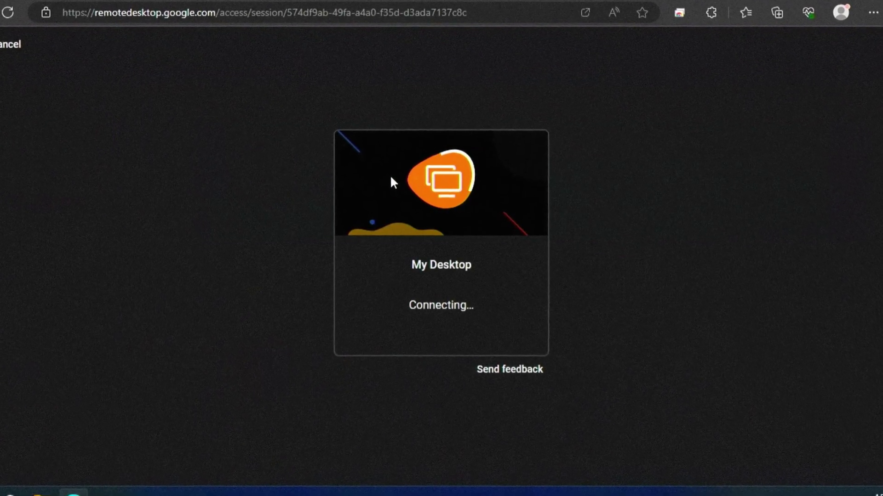
text(*****)
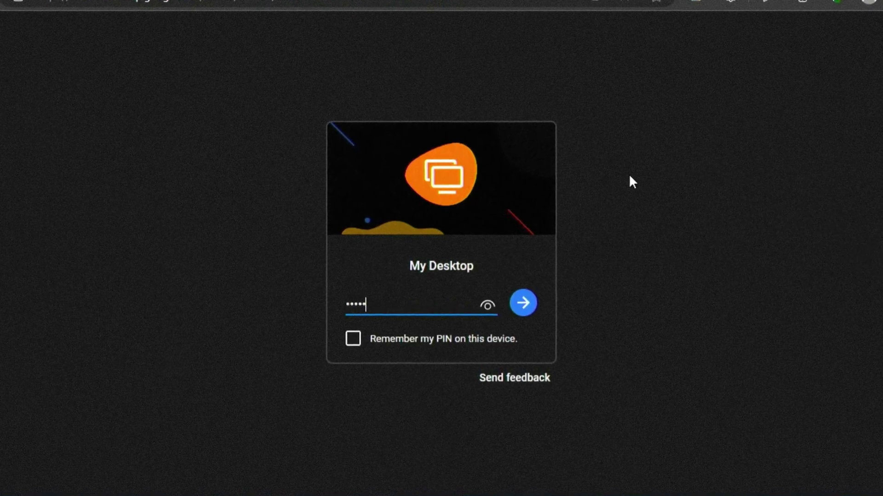
text(*)
Step: Connect to My Desktop with Remember my PIN turned on
click(352, 341)
click(524, 304)
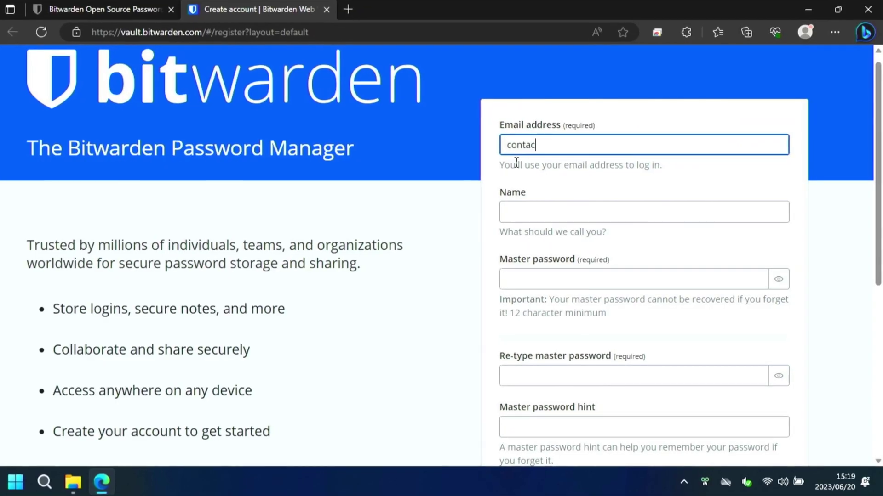
Step: Enter email, name and the master password twice, add a hint, and accept the terms
key(Tab)
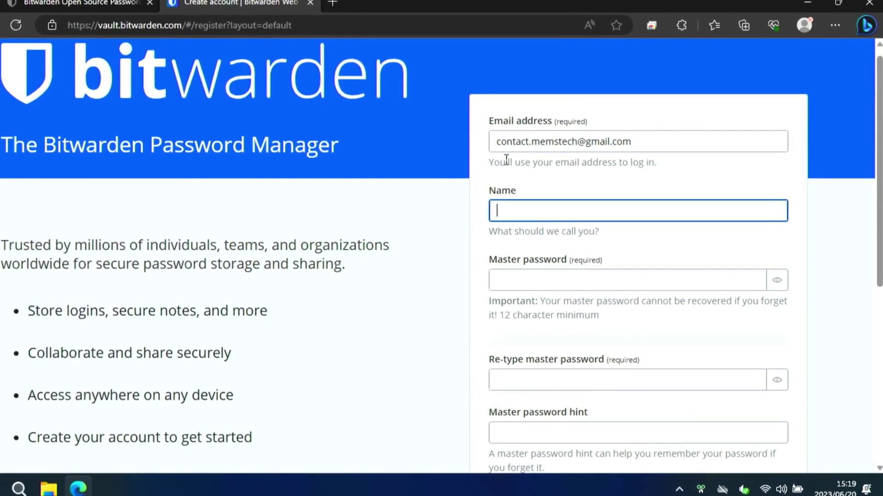
text(Memory)
key(Tab)
text(••••••••••••••)
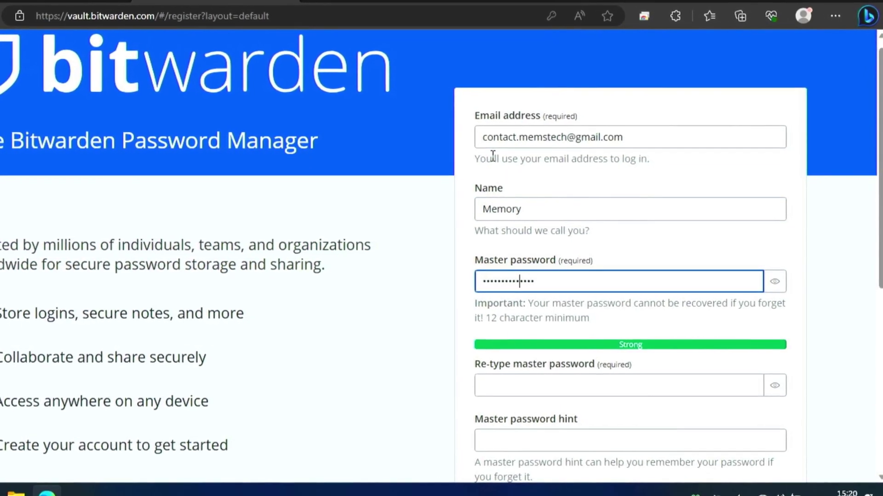
key(Tab)
text(••••••••••••••)
click(629, 441)
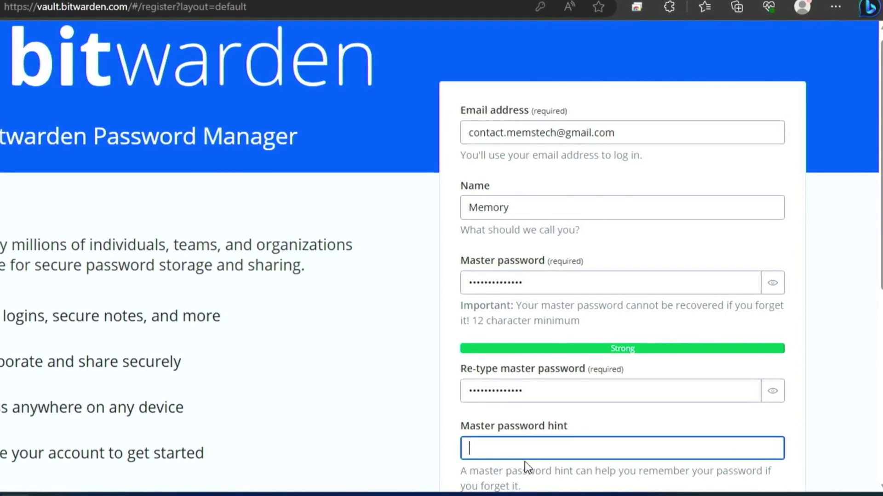
scroll(525, 461, down, 3)
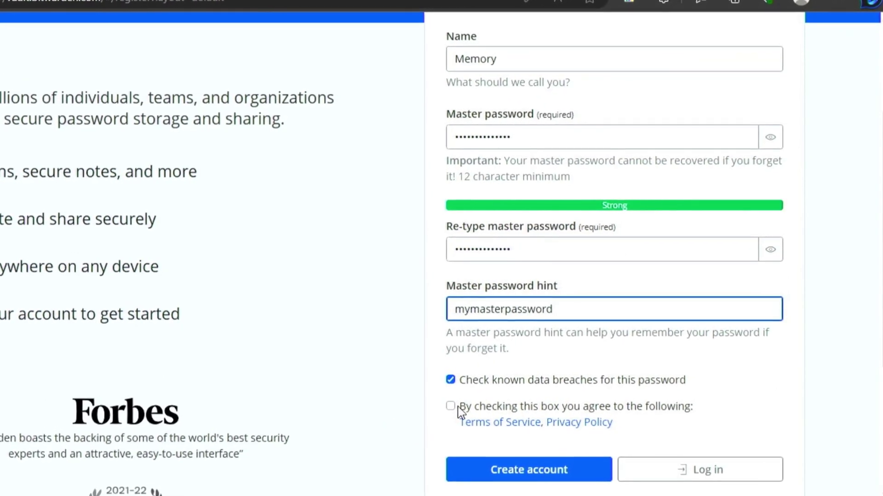
click(450, 406)
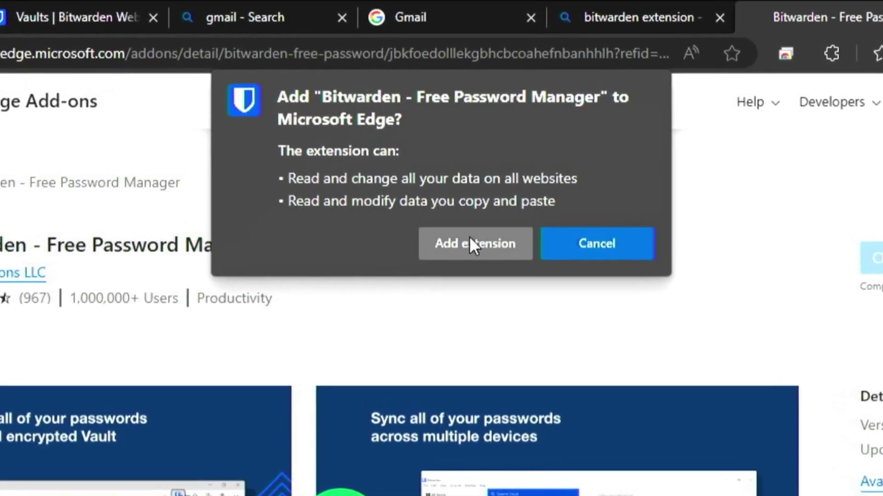
Step: Add the Bitwarden extension to Edge and create a Contact Google login for accounts.google.com
click(470, 236)
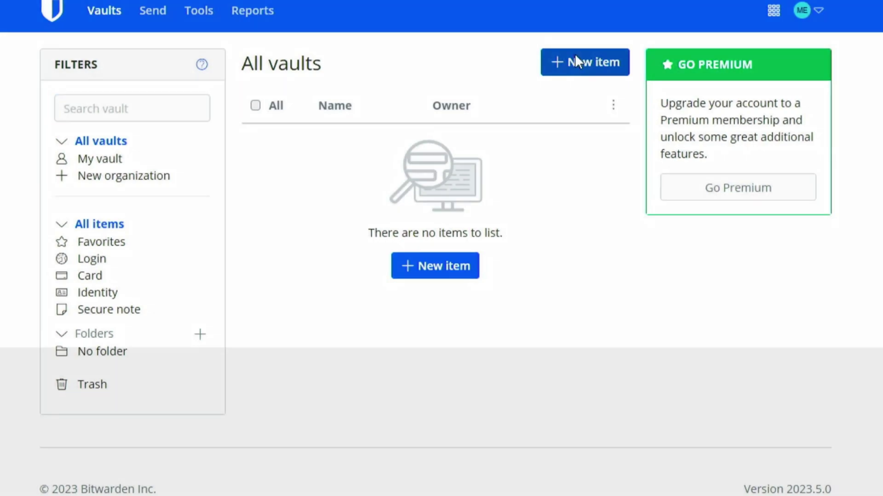
click(585, 62)
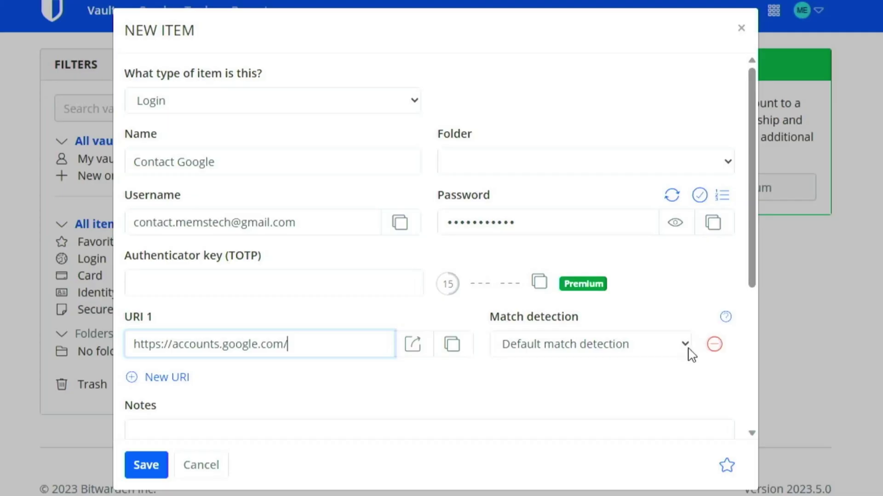
click(590, 343)
scroll(745, 310, down, 5)
scroll(749, 349, down, 3)
drag(749, 349, 753, 381)
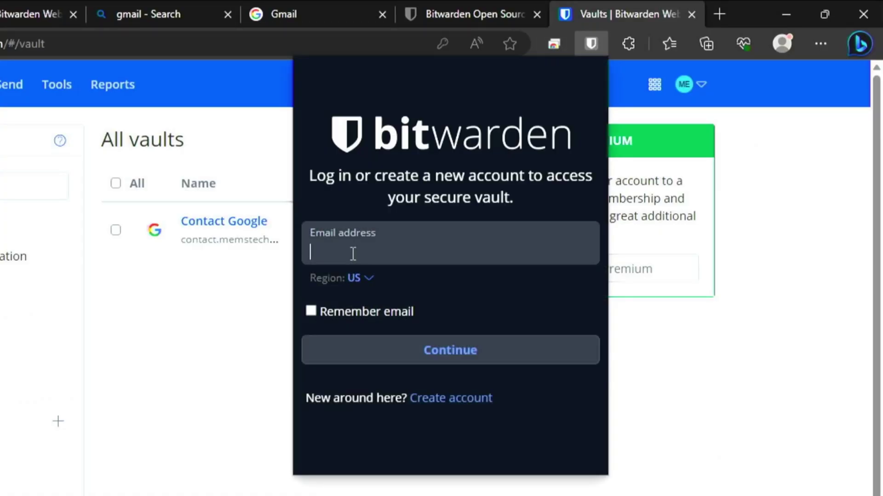
Step: Sign in to the Bitwarden extension and enable auto-fill on page load
click(311, 311)
click(450, 350)
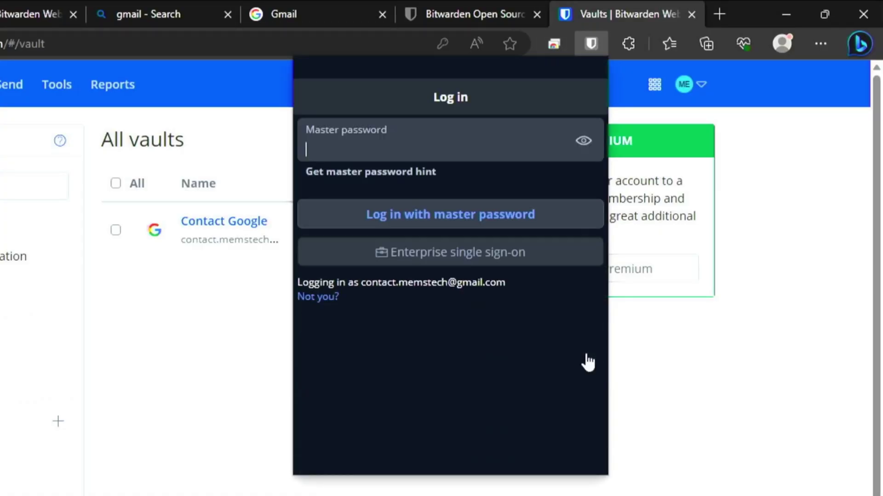
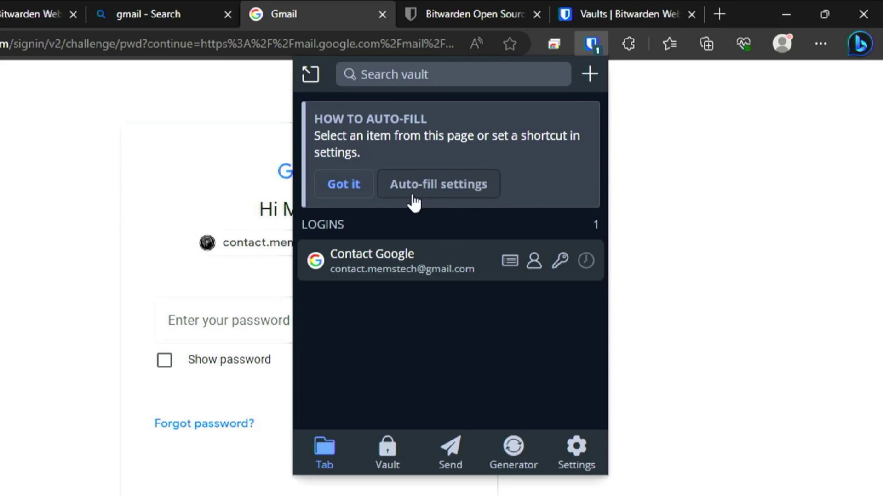
click(449, 186)
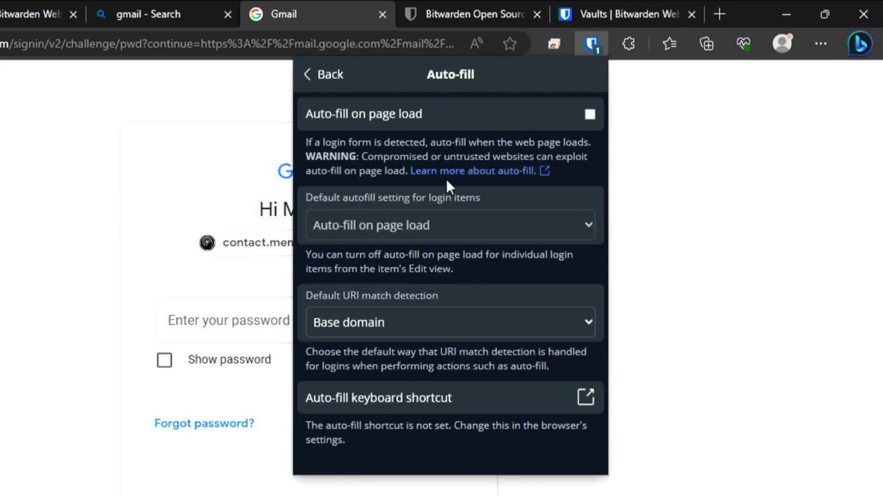
click(589, 114)
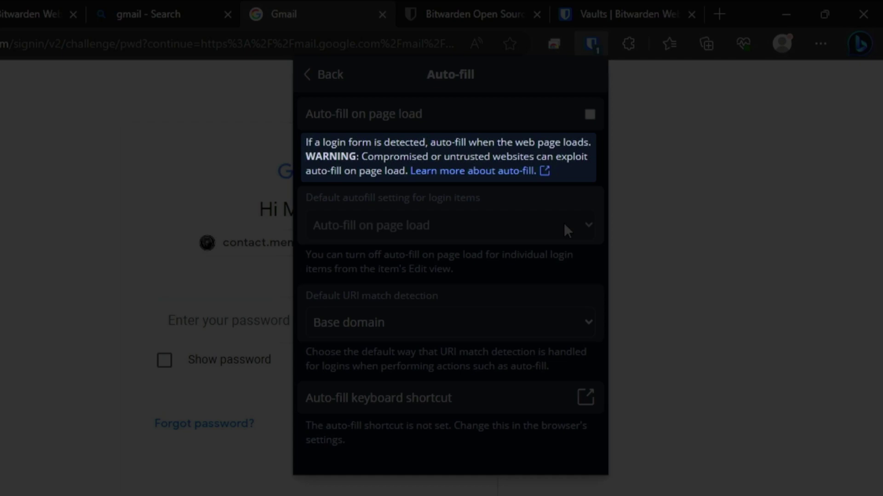
Step: Assign Ctrl+Shift+A as the Bitwarden auto-fill keyboard shortcut
click(586, 398)
click(529, 200)
key(ctrl+shift+a)
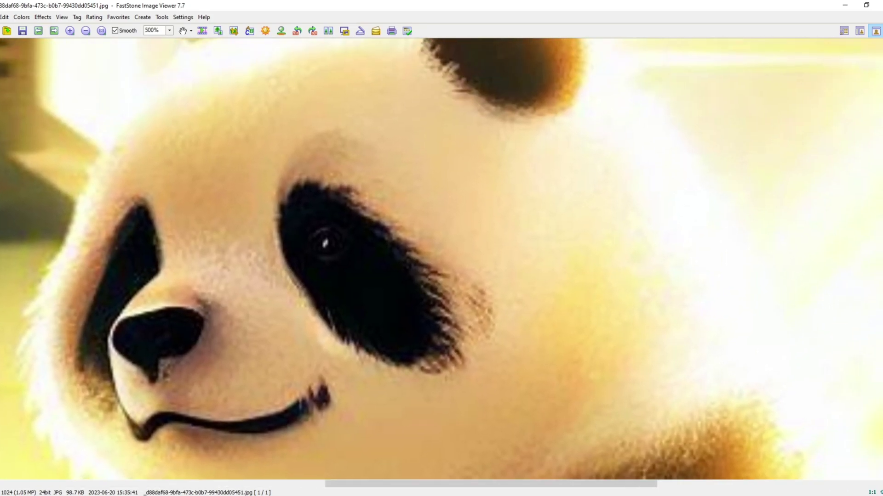
scroll(442, 207, up, 2)
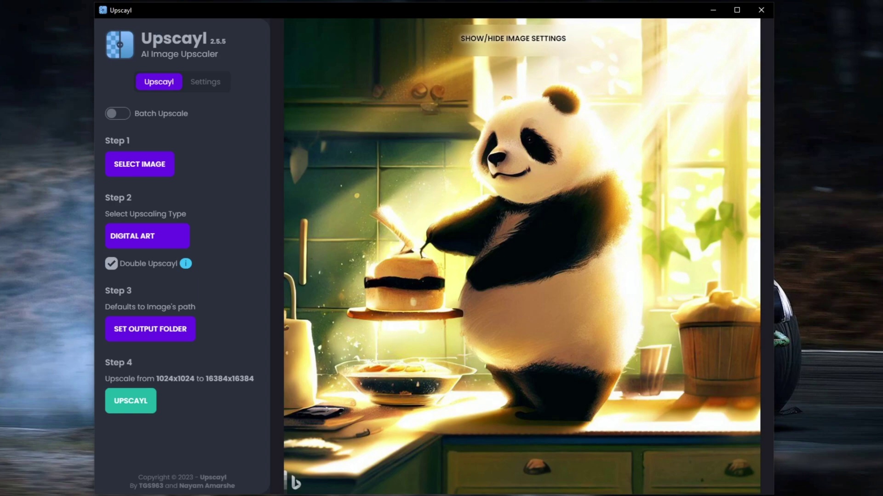
Step: Upscale the 1024x1024 panda image 16× in Upscayl
click(130, 400)
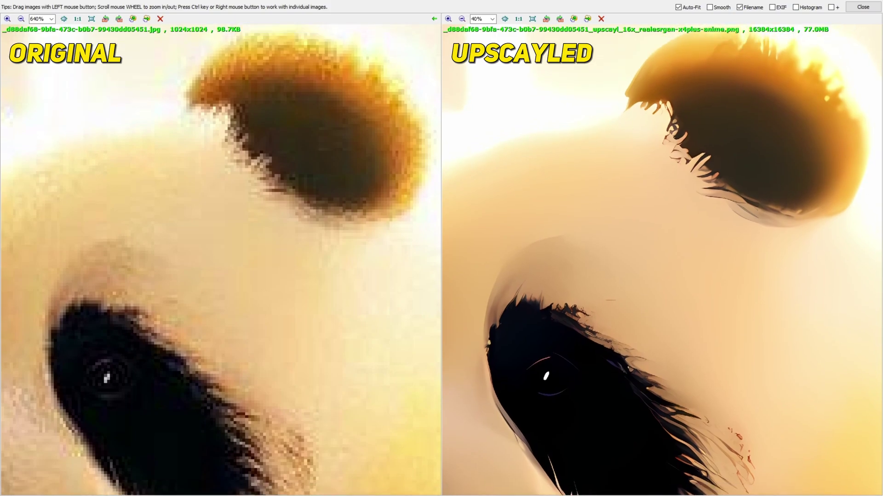
scroll(220, 262, down, 5)
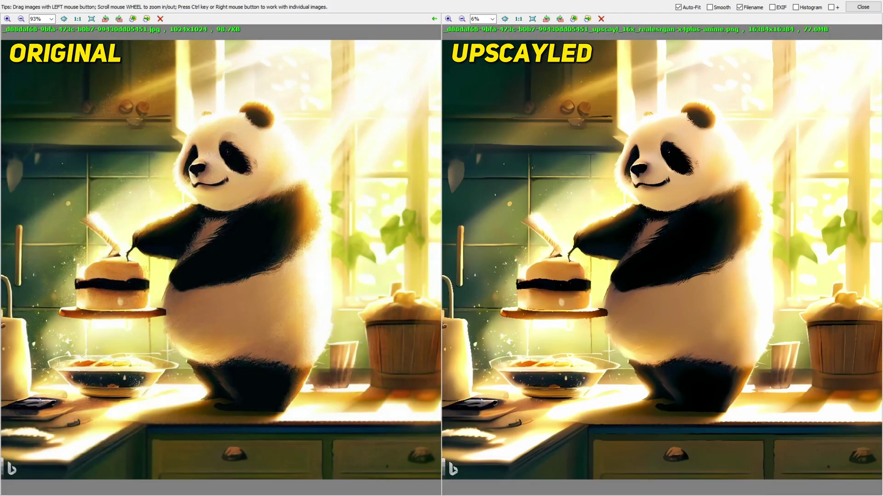